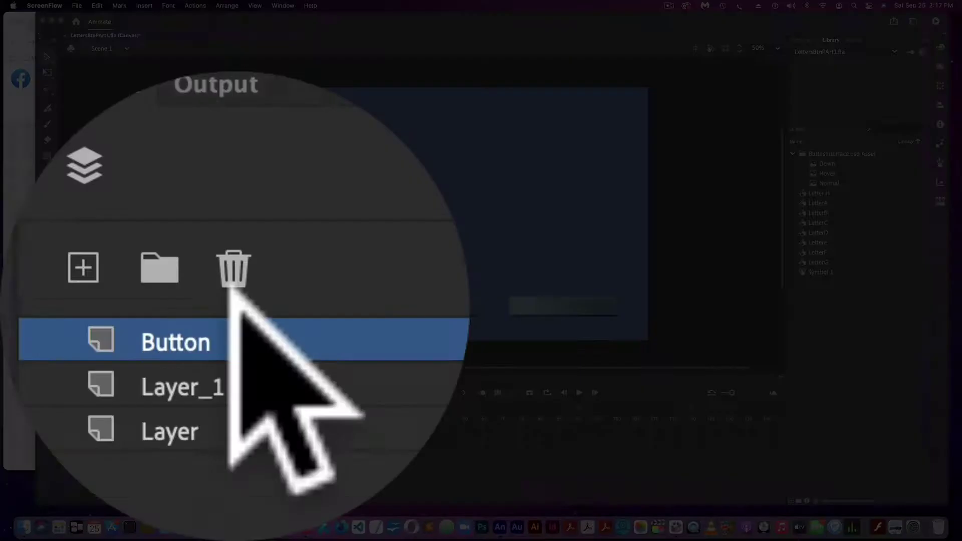
Add three new layers and move the Button layer to second from the top.
{"action": "left_click", "coordinate": [232, 301]}
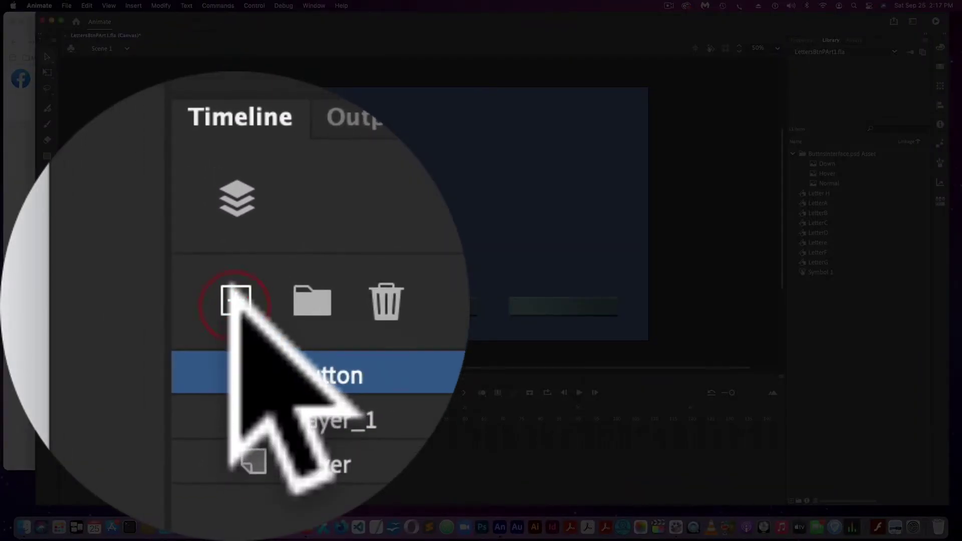
{"action": "left_click", "coordinate": [231, 300]}
{"action": "left_click", "coordinate": [231, 300]}
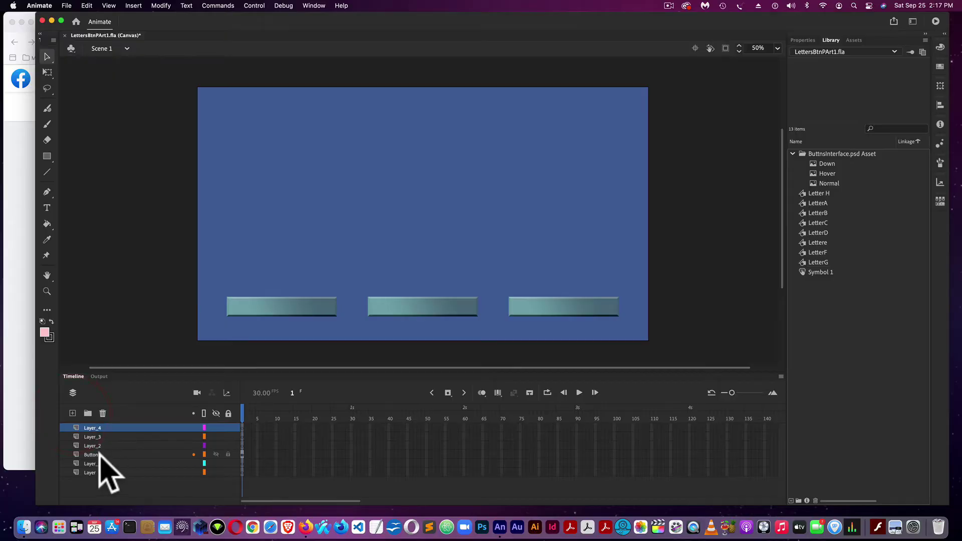
{"action": "left_click", "coordinate": [101, 455]}
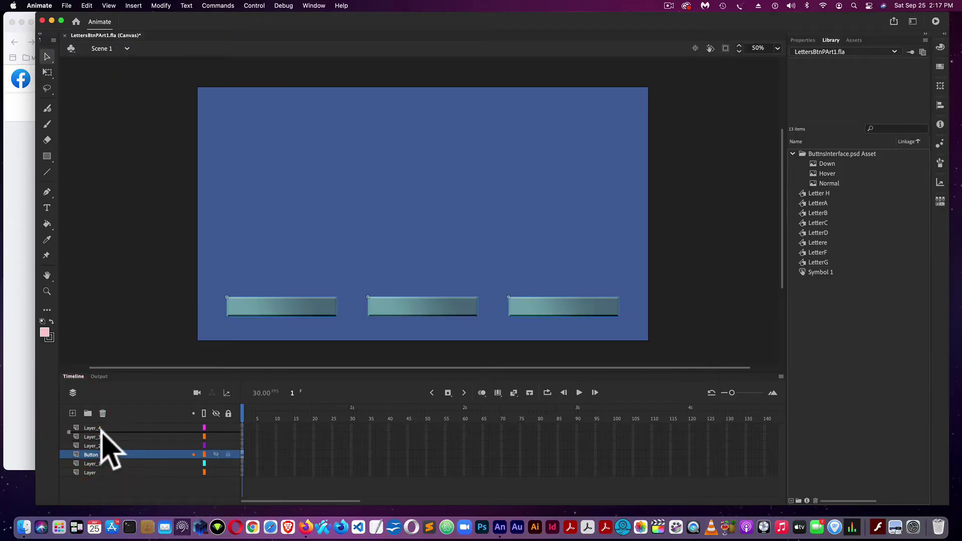
{"action": "left_click_drag", "start_coordinate": [101, 431], "coordinate": [101, 430]}
Rename the top layer, Layer_4, to Actions.
{"action": "double_click", "coordinate": [87, 429]}
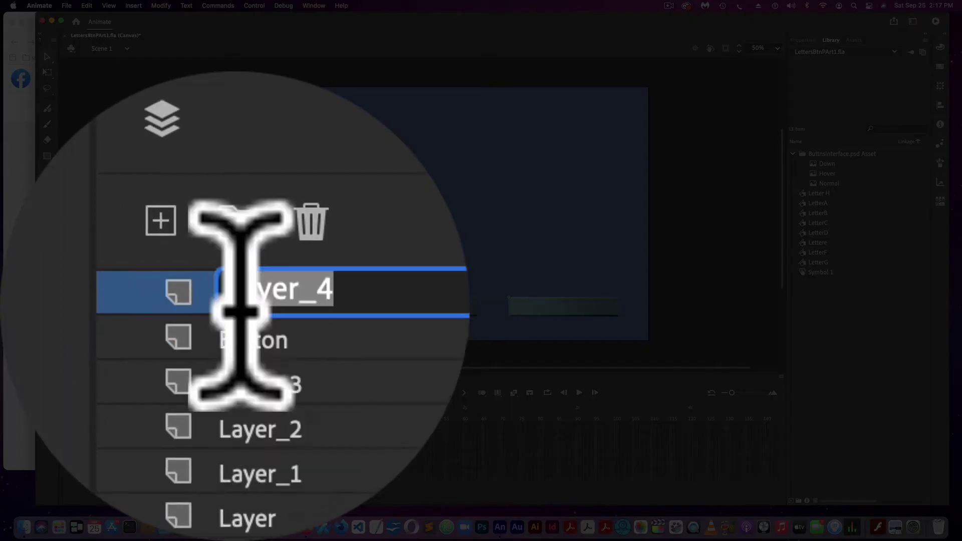
{"action": "type", "text": "A"}
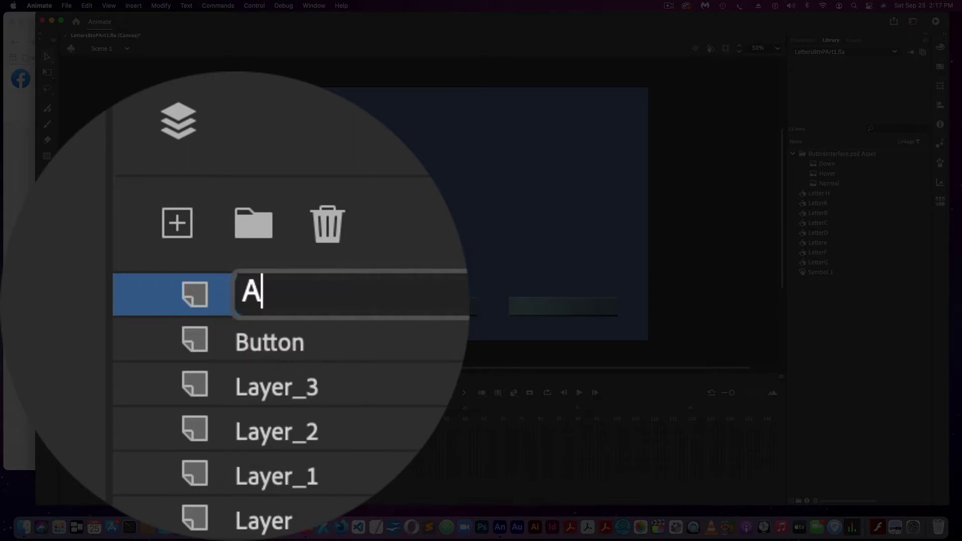
{"action": "type", "text": "ctions"}
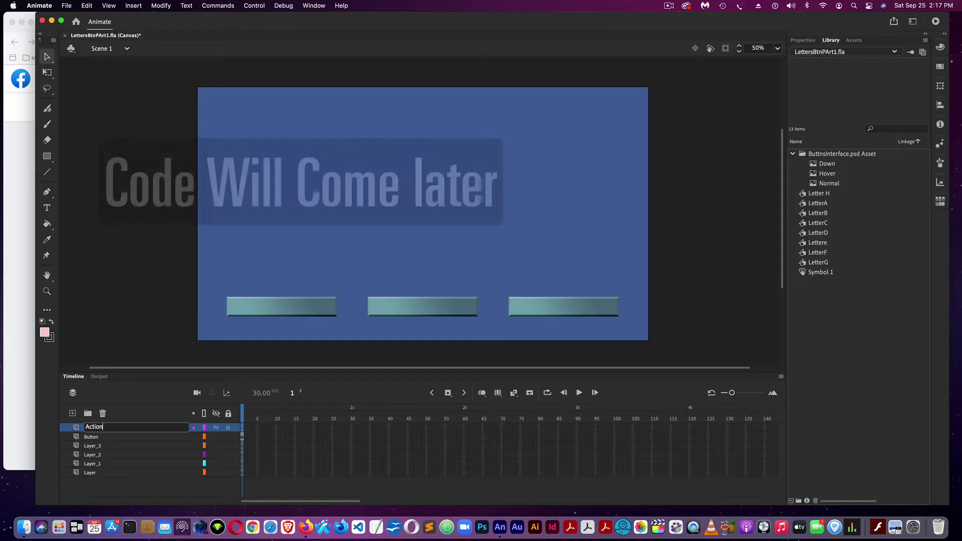
{"action": "left_click", "coordinate": [152, 454]}
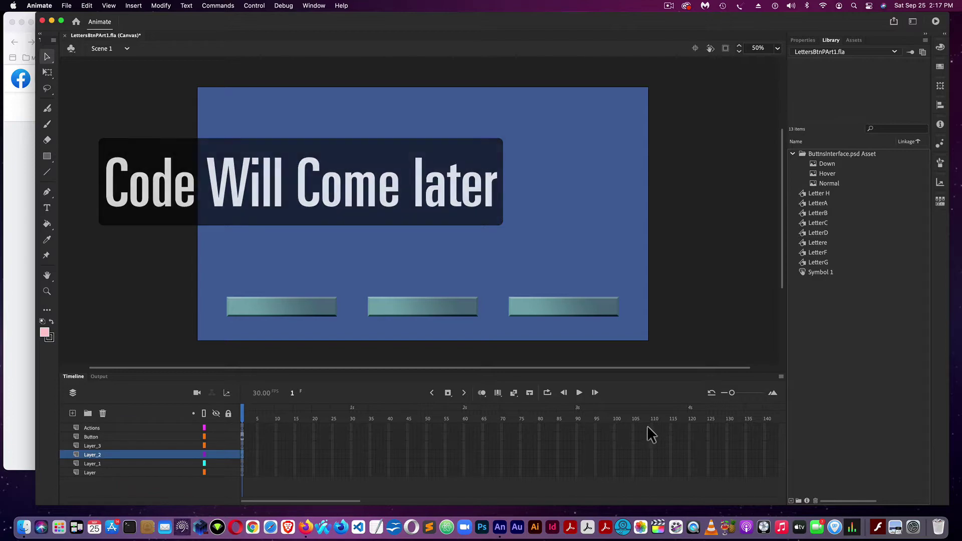
Insert frames up to frame 100 on all six layers, from Actions to the bottom layer.
{"action": "left_click", "coordinate": [615, 425]}
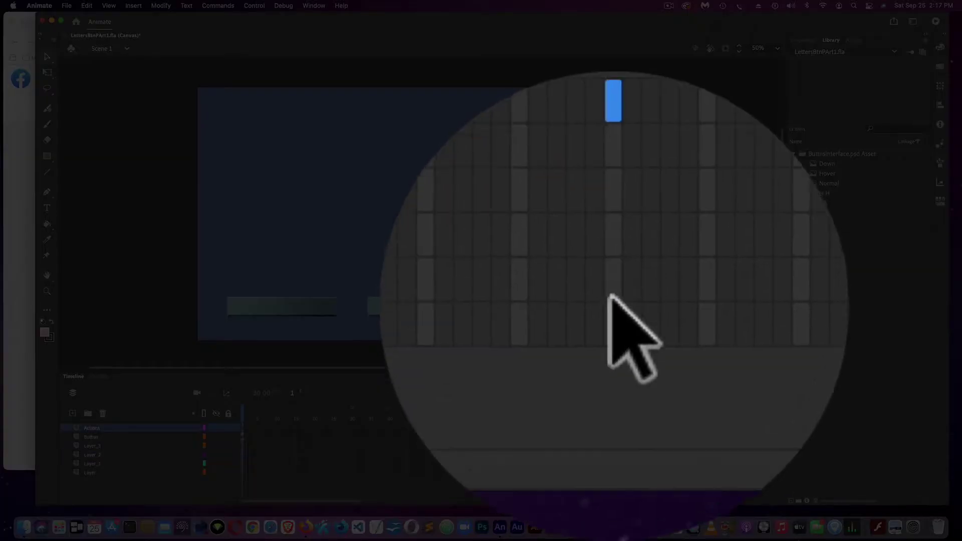
{"action": "left_click", "coordinate": [615, 472], "text": "shift"}
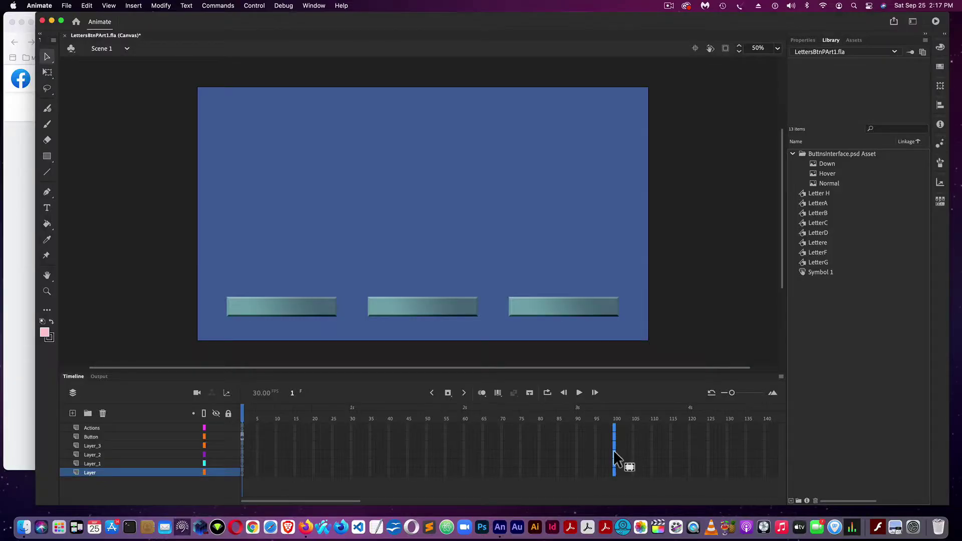
{"action": "right_click", "coordinate": [614, 450]}
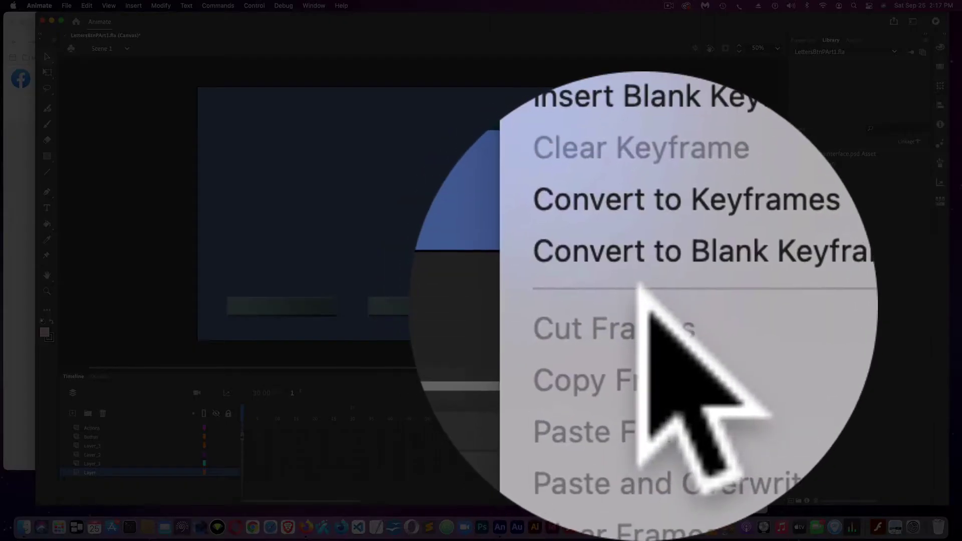
{"action": "left_click", "coordinate": [637, 269]}
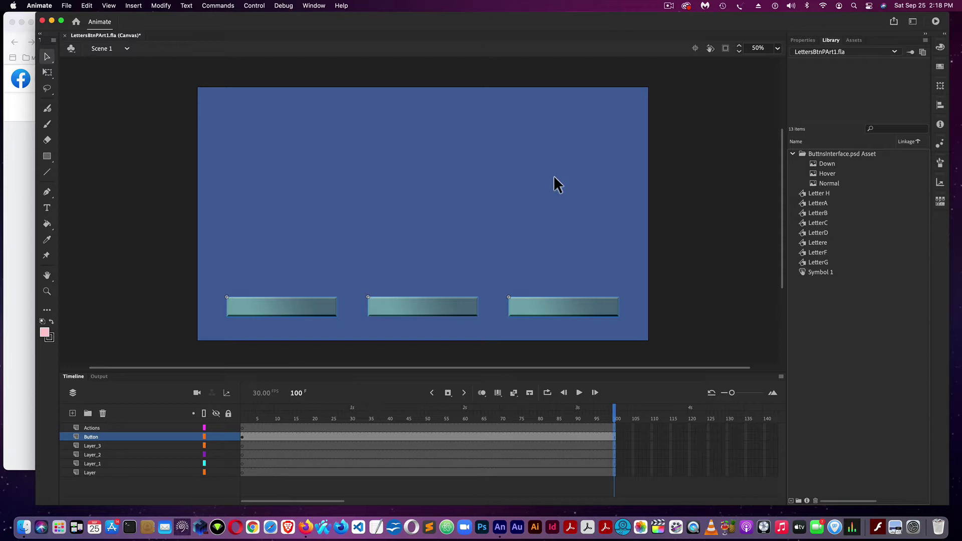
Rename Library item Symbol 1 to MainButton and select it to show its preview.
{"action": "left_click", "coordinate": [806, 273]}
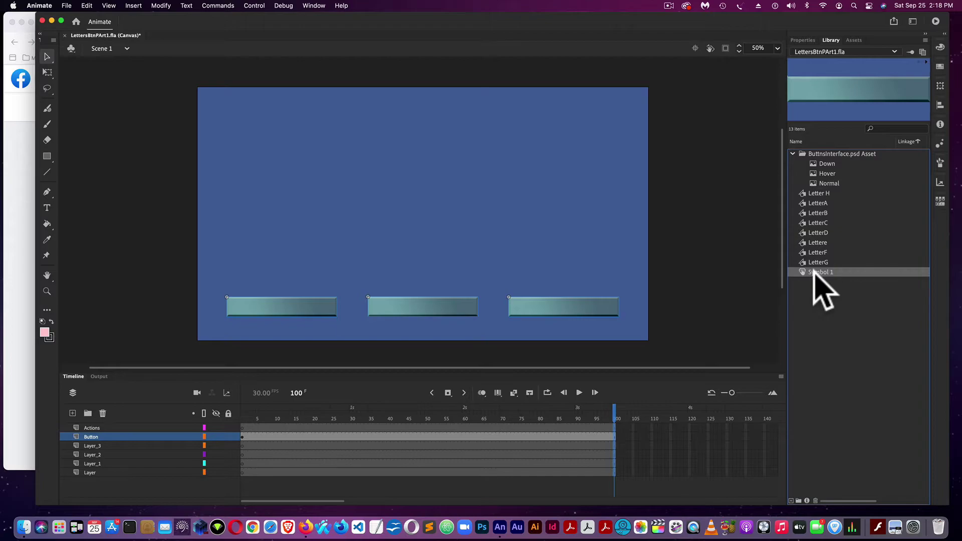
{"action": "double_click", "coordinate": [814, 272]}
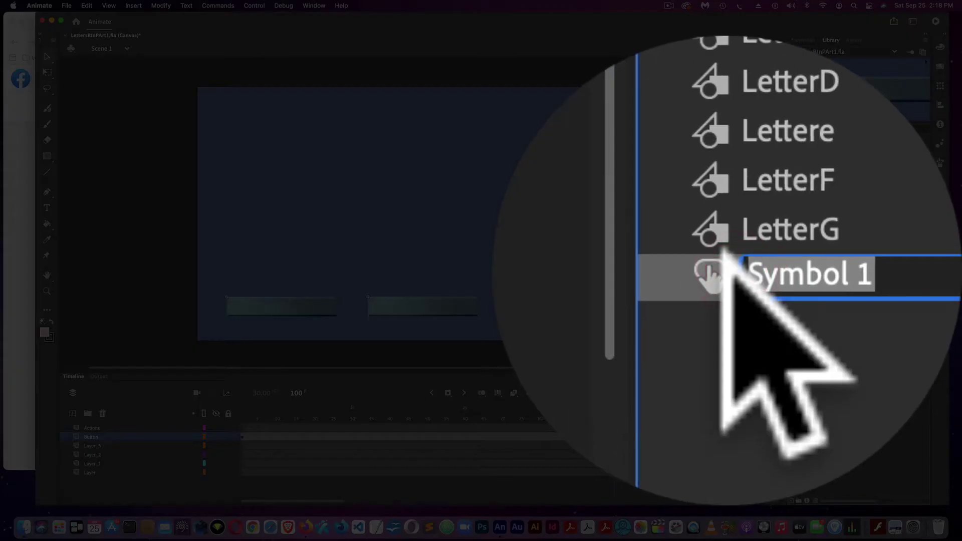
{"action": "type", "text": "MainButto"}
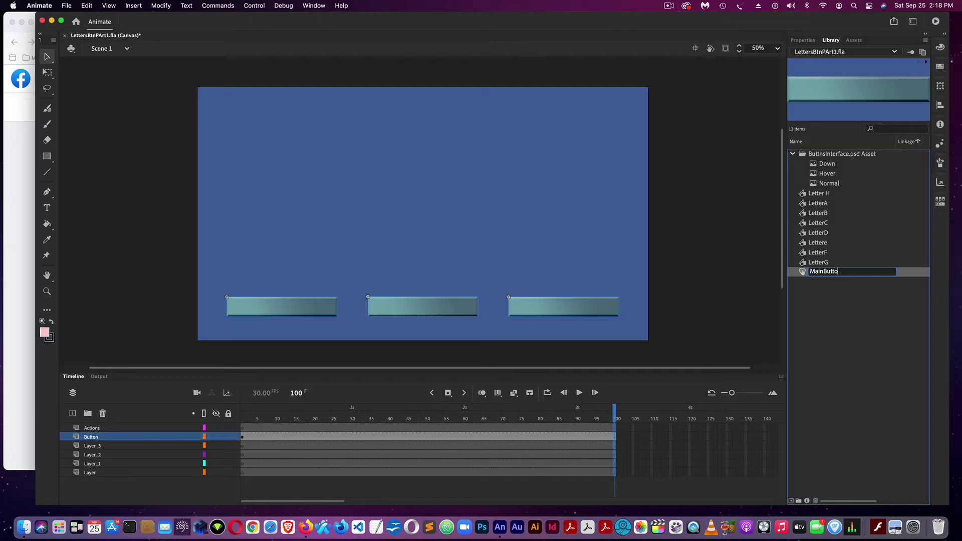
{"action": "type", "text": "n"}
{"action": "left_click", "coordinate": [833, 316]}
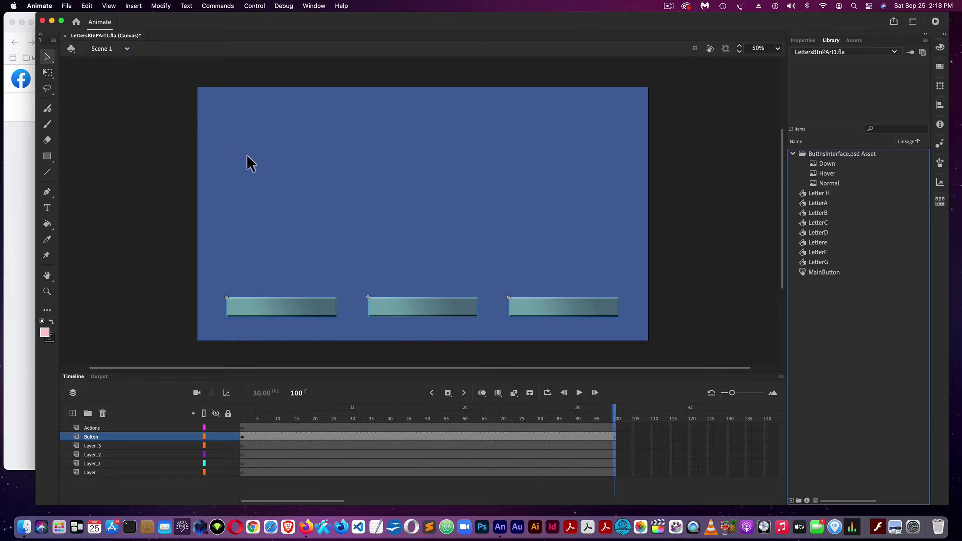
{"action": "left_click", "coordinate": [815, 272]}
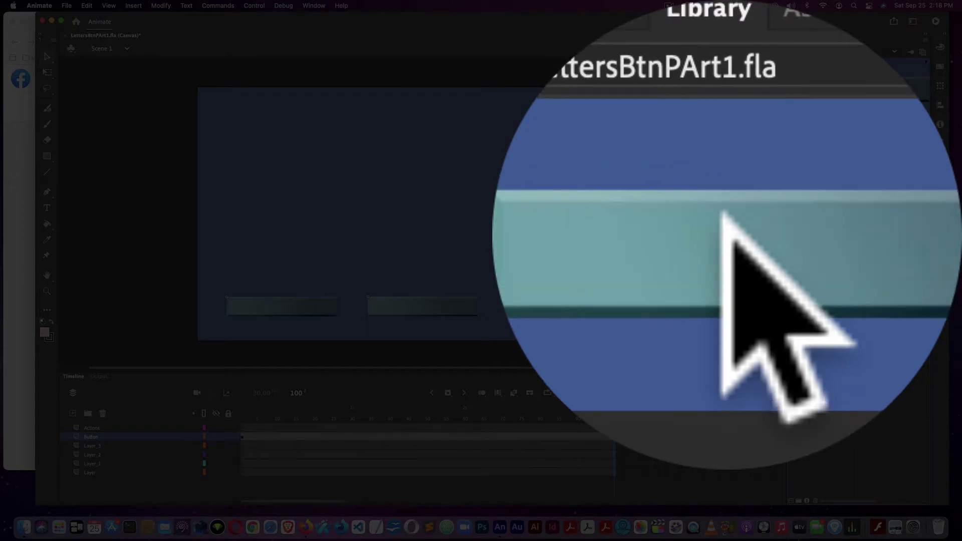
Edit MainButton, add a Hit keyframe, preview its states, and add Layer_2 above Layer_1.
{"action": "double_click", "coordinate": [834, 90]}
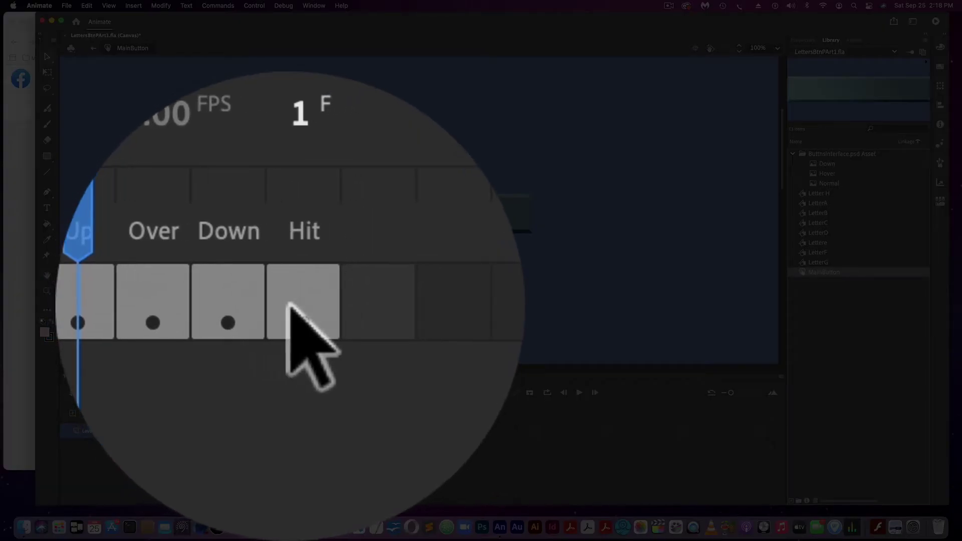
{"action": "key", "text": "F6"}
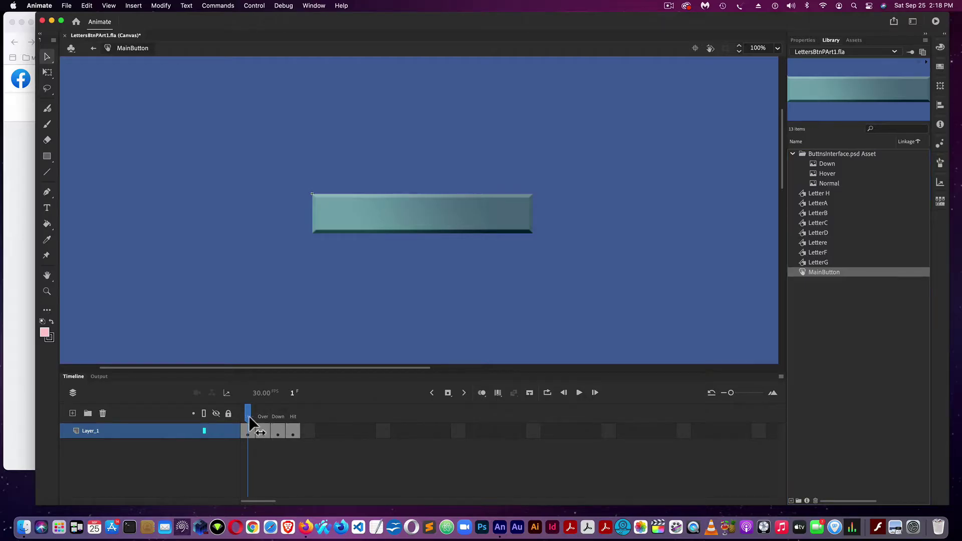
{"action": "left_click", "coordinate": [266, 417]}
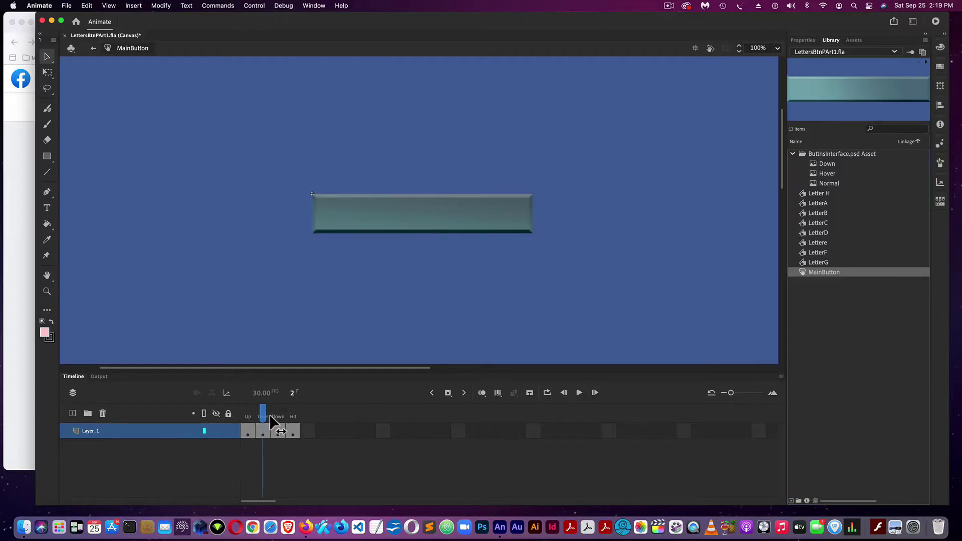
{"action": "left_click_drag", "start_coordinate": [271, 417], "coordinate": [250, 417]}
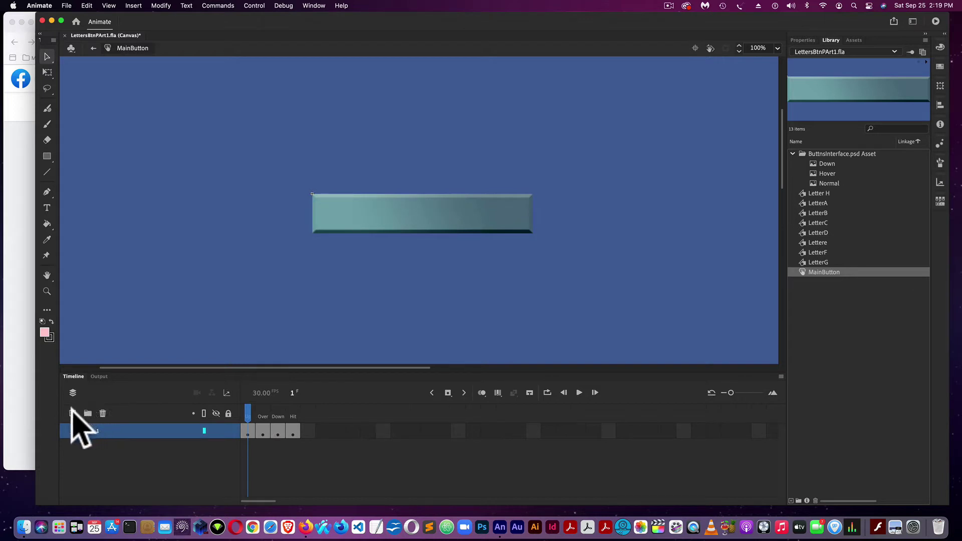
{"action": "left_click", "coordinate": [73, 413]}
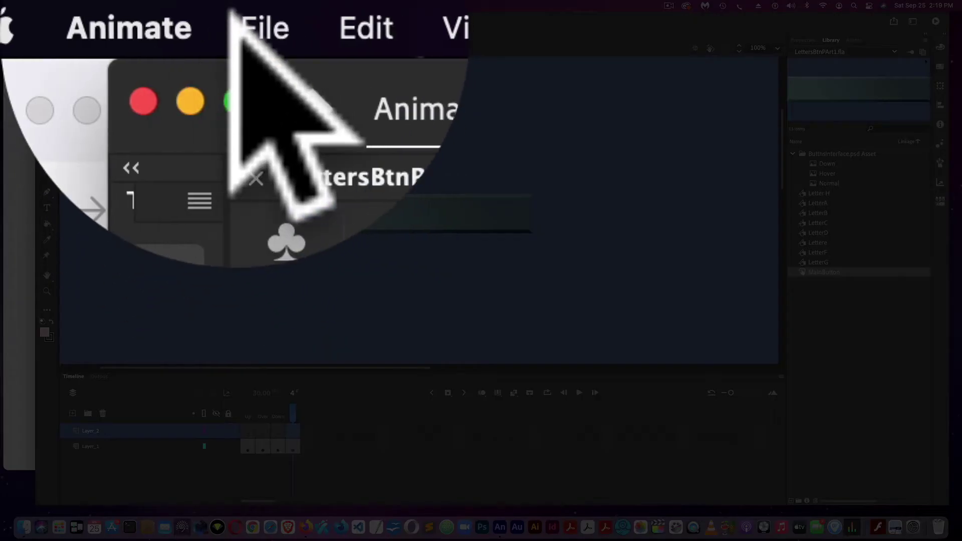
Import buttonclicksoundeffect.mp3, ClickCartoonHB05 and the ClickOnSound file from SOUNDS into the Library.
{"action": "left_click", "coordinate": [64, 5]}
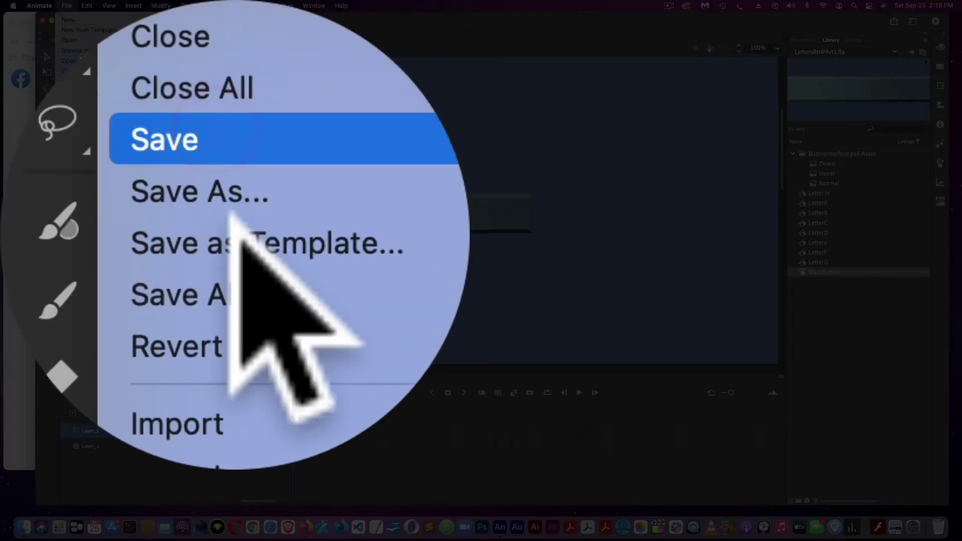
{"action": "mouse_move", "coordinate": [101, 145]}
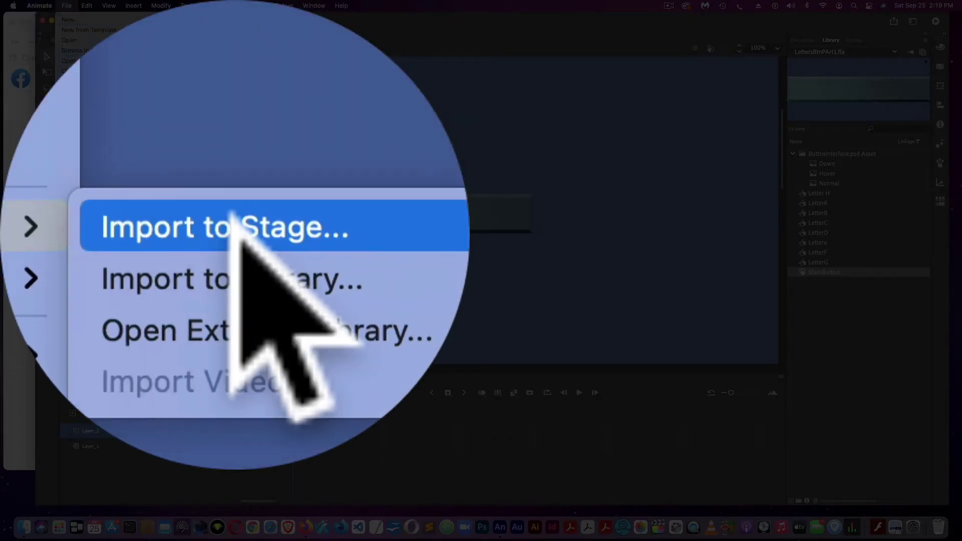
{"action": "left_click", "coordinate": [197, 160]}
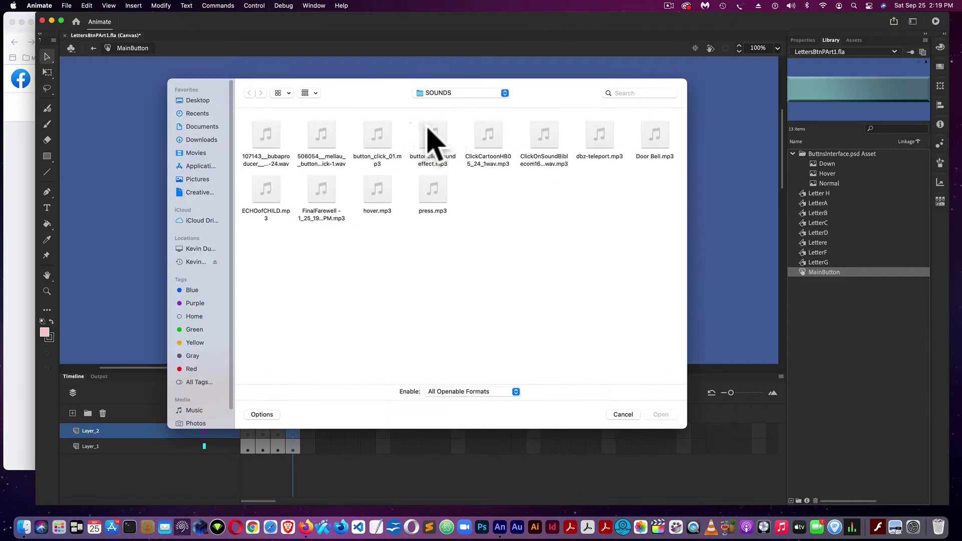
{"action": "left_click_drag", "start_coordinate": [427, 129], "coordinate": [569, 161]}
{"action": "left_click", "coordinate": [661, 415]}
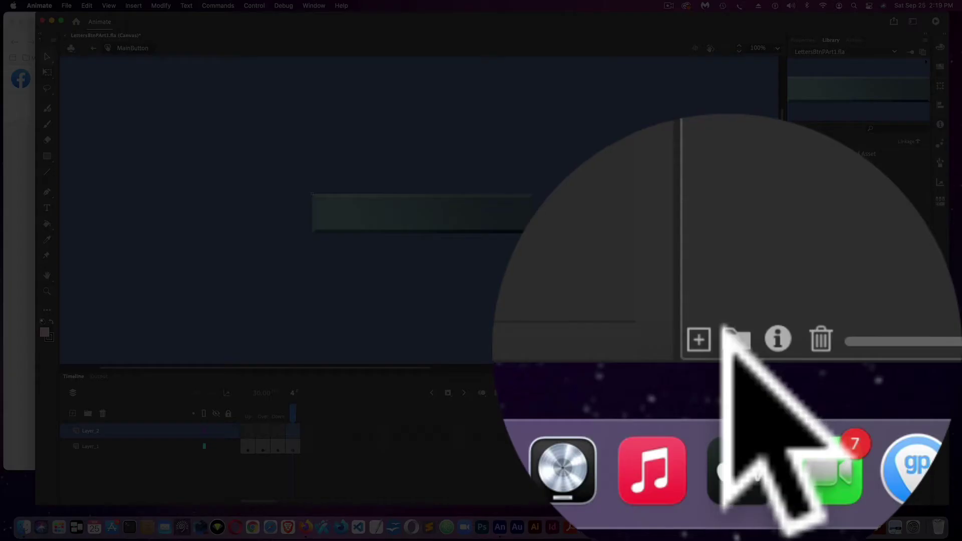
Make a new Library folder called Sound and drag the three click sounds into it.
{"action": "left_click", "coordinate": [799, 501]}
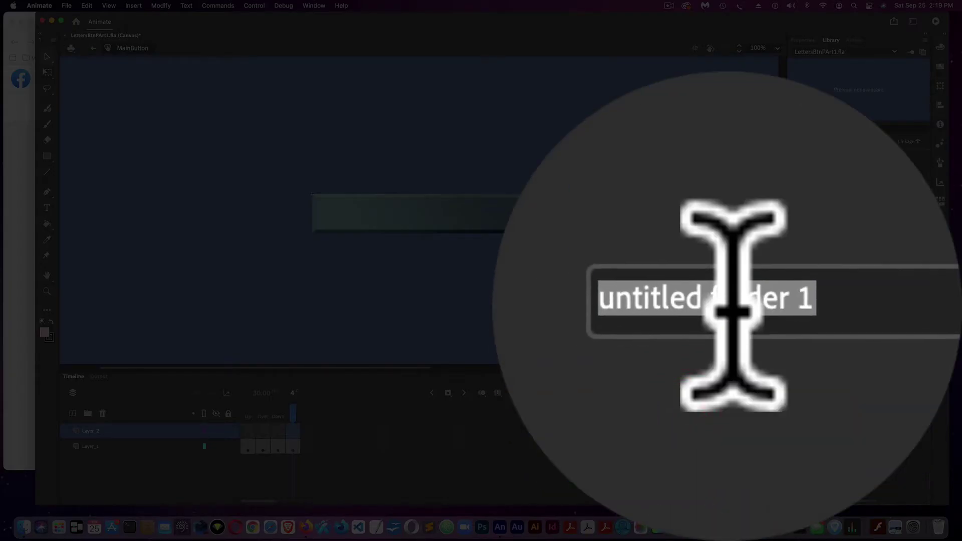
{"action": "left_click", "coordinate": [733, 307]}
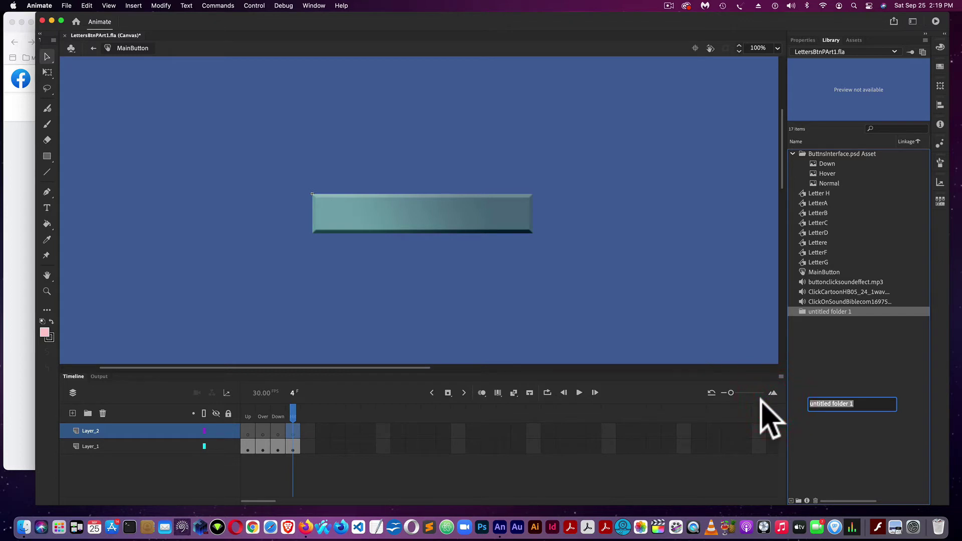
{"action": "type", "text": "Sound"}
{"action": "key", "text": "Return"}
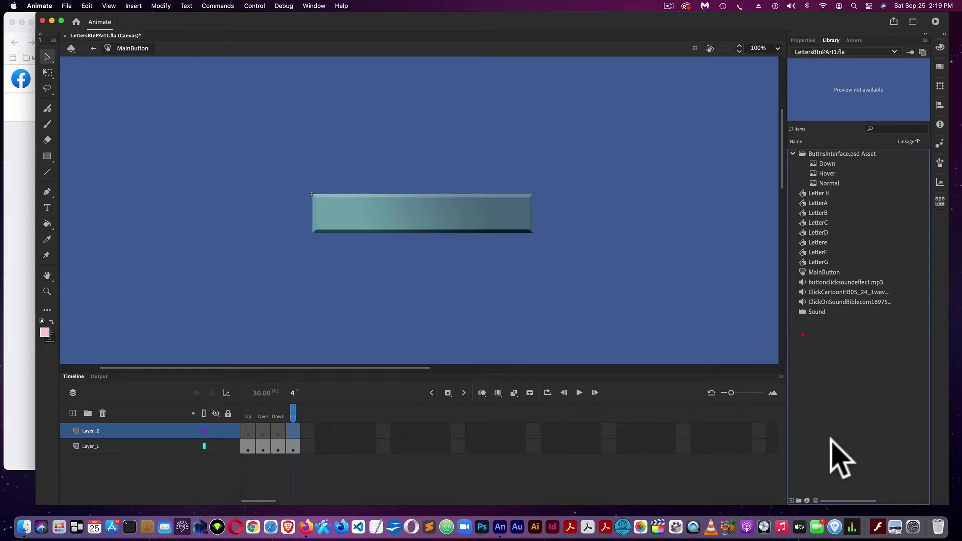
{"action": "left_click", "coordinate": [800, 282]}
{"action": "left_click", "coordinate": [808, 302], "text": "shift"}
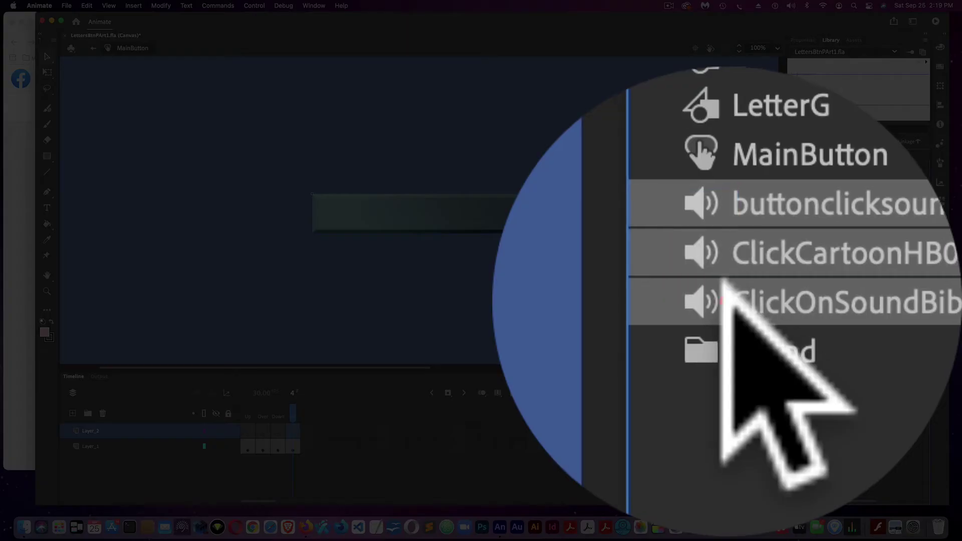
{"action": "left_click_drag", "start_coordinate": [808, 302], "coordinate": [813, 311]}
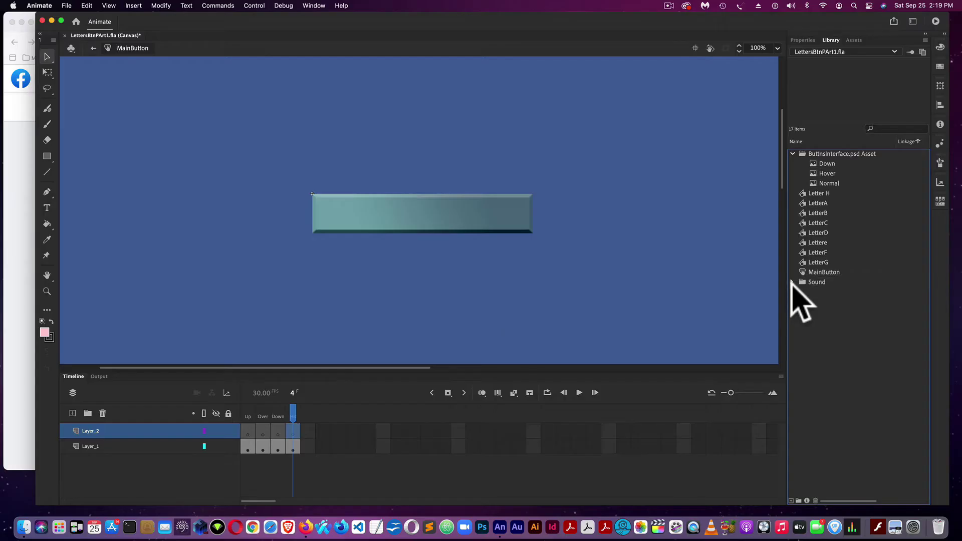
Expand the Sound folder and preview buttonclicksoundeffect.mp3, ClickCartoonHB05 and the third click sound.
{"action": "left_click", "coordinate": [793, 282]}
{"action": "left_click", "coordinate": [849, 293]}
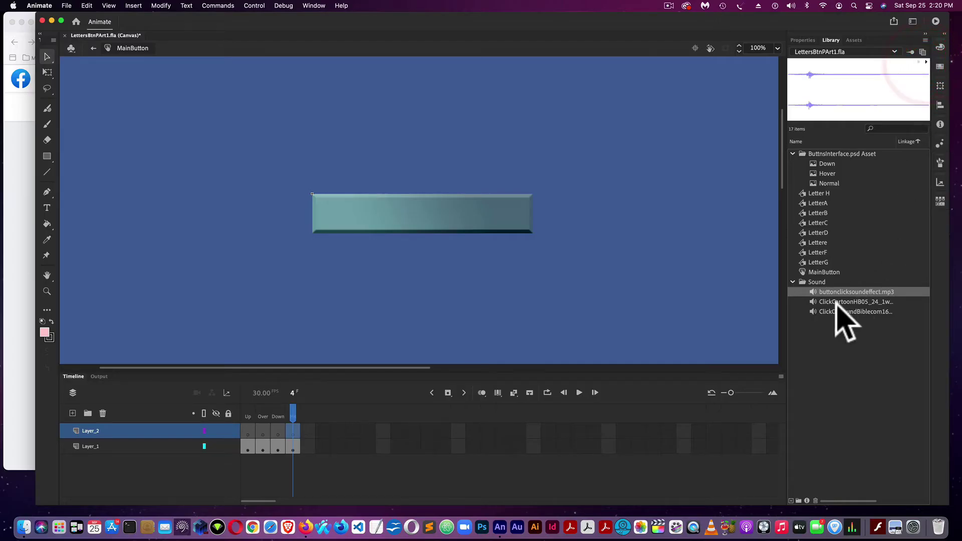
{"action": "left_click", "coordinate": [831, 302]}
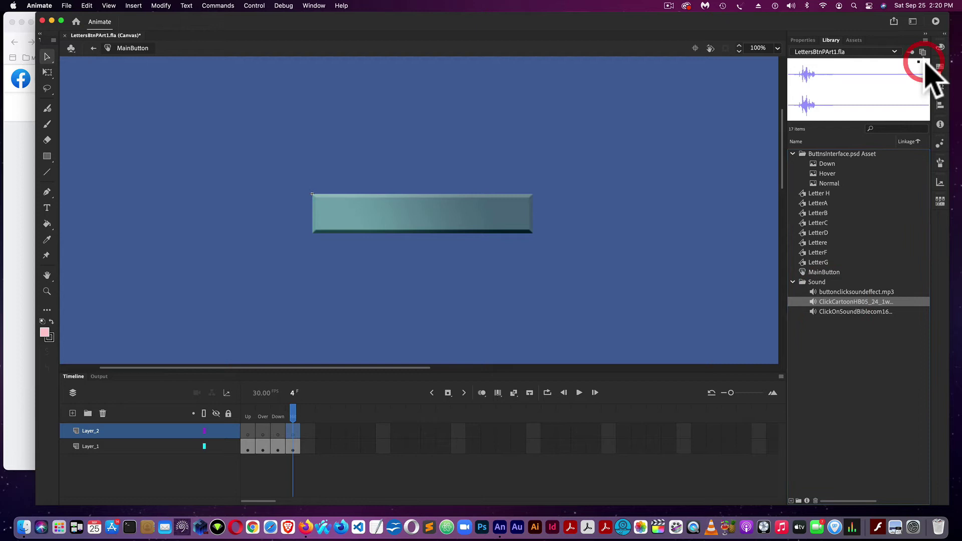
{"action": "left_click", "coordinate": [830, 312]}
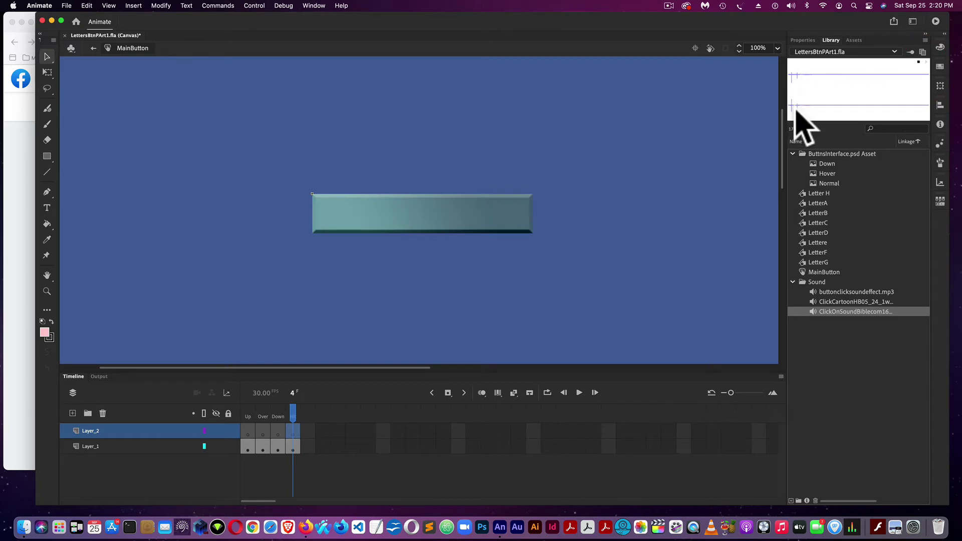
Assign ClickCartoonHB05_24_1wav.mp3 to Layer_2's Over frame, keeping Sync set to Event.
{"action": "left_click", "coordinate": [260, 428]}
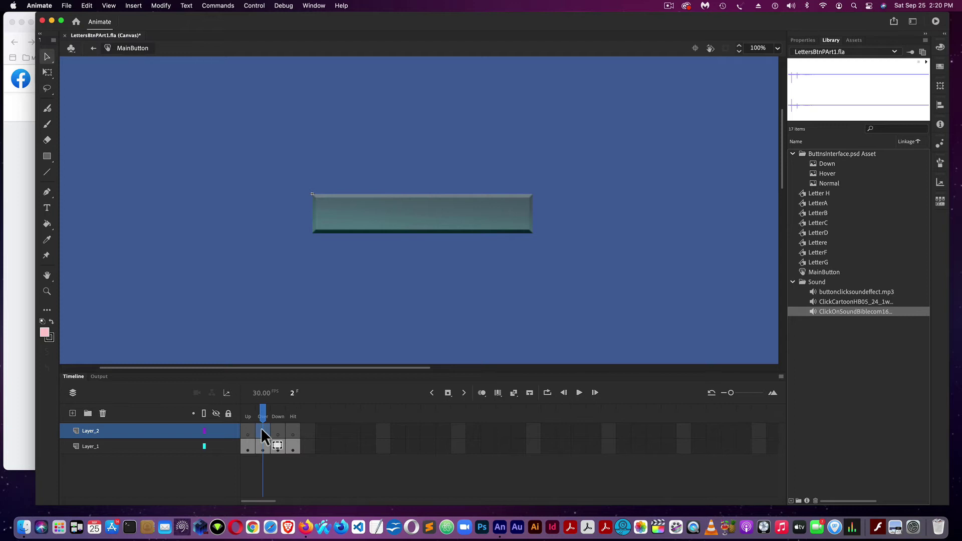
{"action": "mouse_move", "coordinate": [262, 430]}
{"action": "left_mouse_down"}
{"action": "mouse_move", "coordinate": [373, 350]}
{"action": "mouse_move", "coordinate": [266, 430]}
{"action": "left_mouse_up"}
{"action": "left_click", "coordinate": [802, 40]}
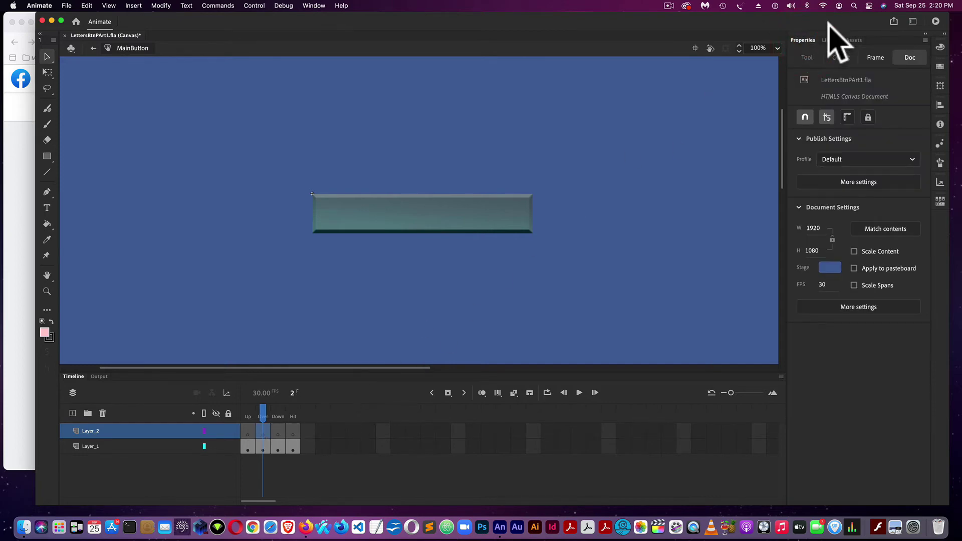
{"action": "left_click", "coordinate": [258, 429]}
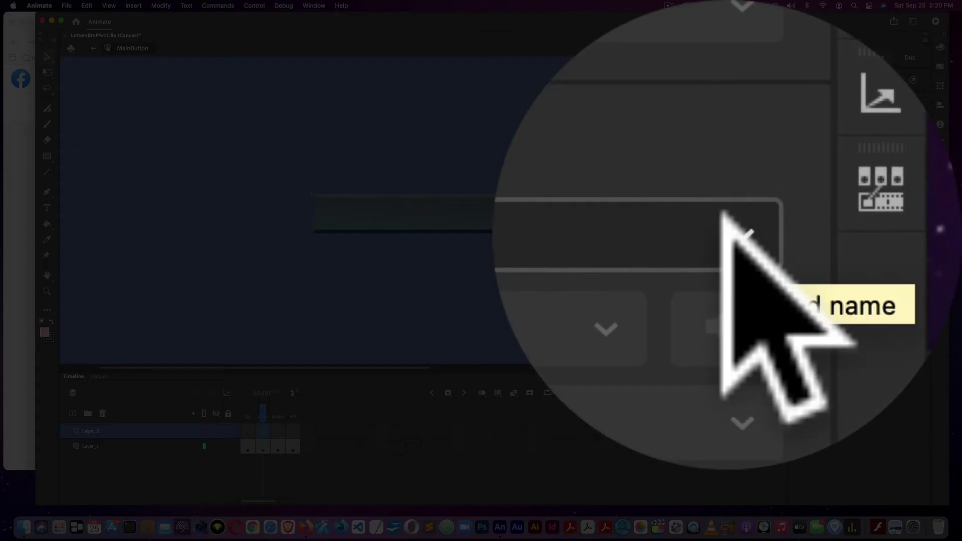
{"action": "left_click", "coordinate": [901, 208]}
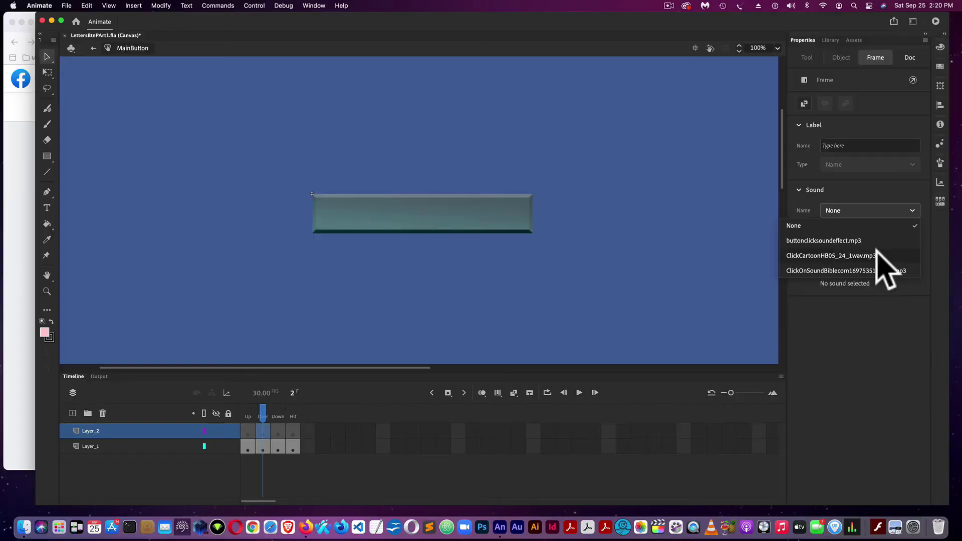
{"action": "left_click", "coordinate": [852, 256]}
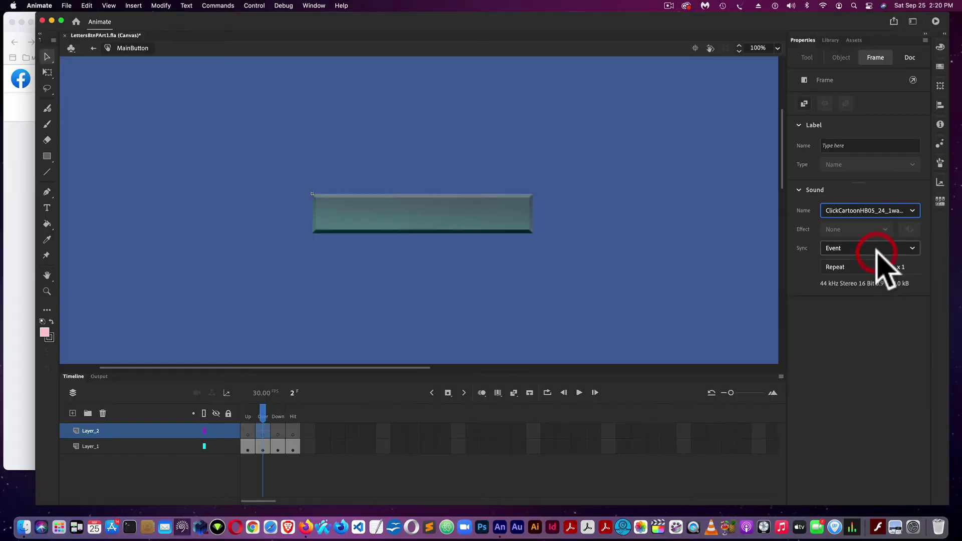
{"action": "left_click", "coordinate": [912, 249]}
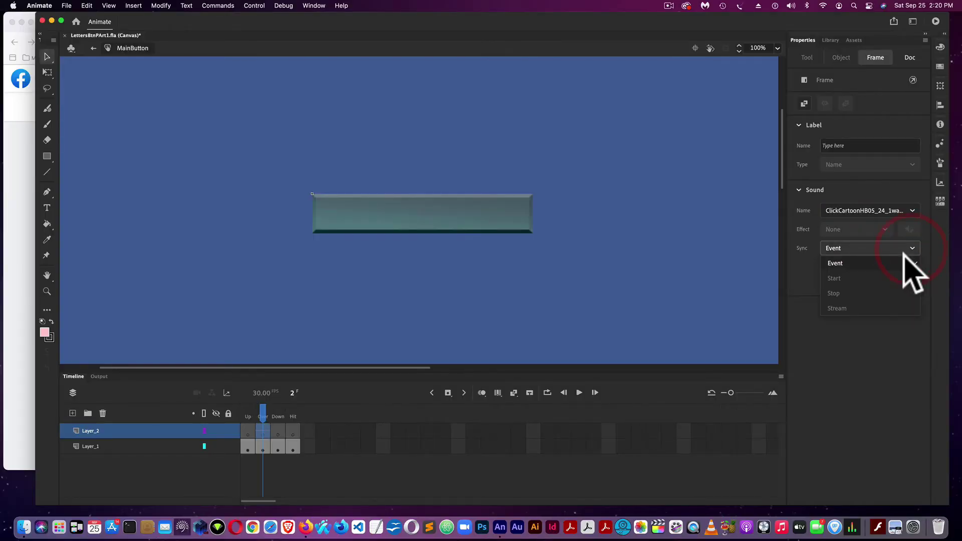
{"action": "left_click", "coordinate": [913, 250]}
{"action": "left_click", "coordinate": [914, 248]}
{"action": "left_click", "coordinate": [249, 416]}
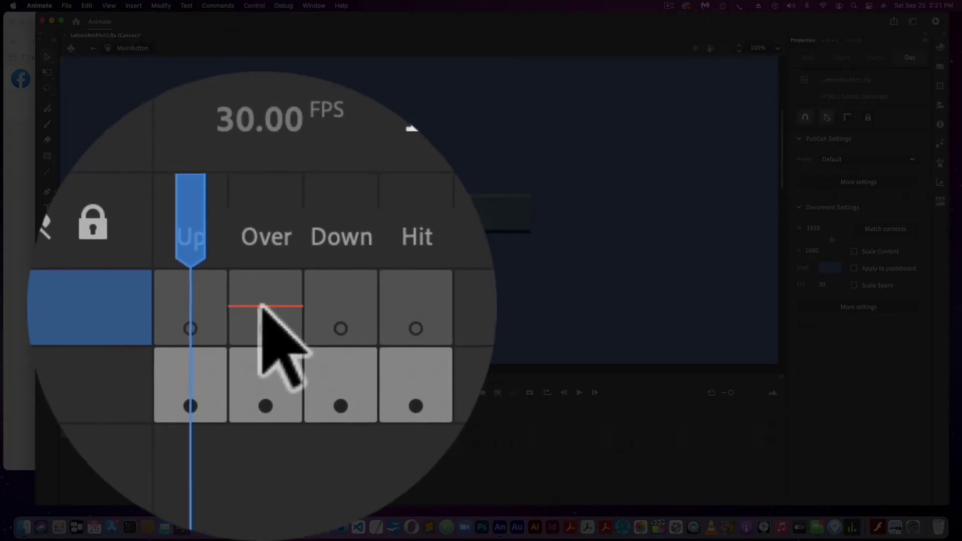
Set the Down frame's sound to buttonclicksoundeffect.mp3, then open the Control menu.
{"action": "left_click", "coordinate": [278, 433]}
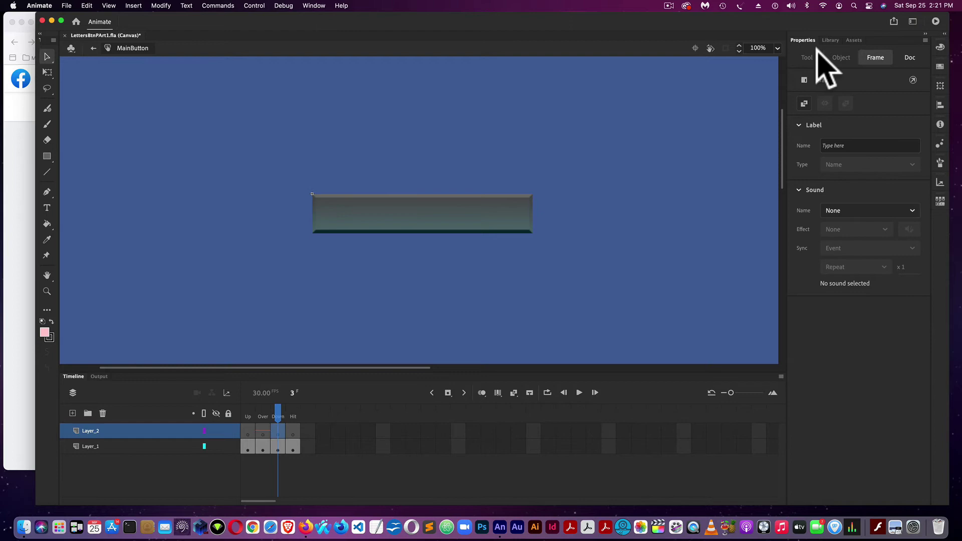
{"action": "left_click", "coordinate": [913, 210]}
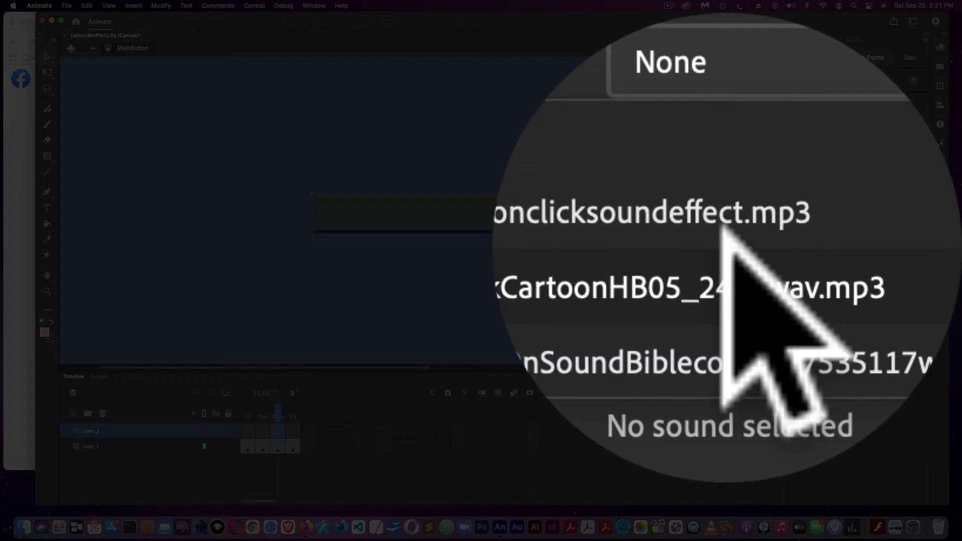
{"action": "left_click", "coordinate": [846, 242]}
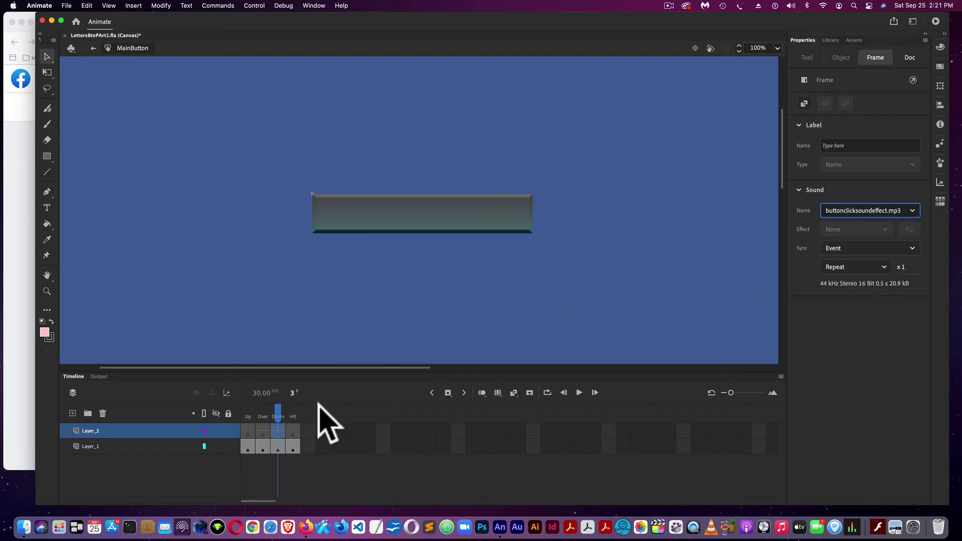
{"action": "left_click", "coordinate": [314, 5]}
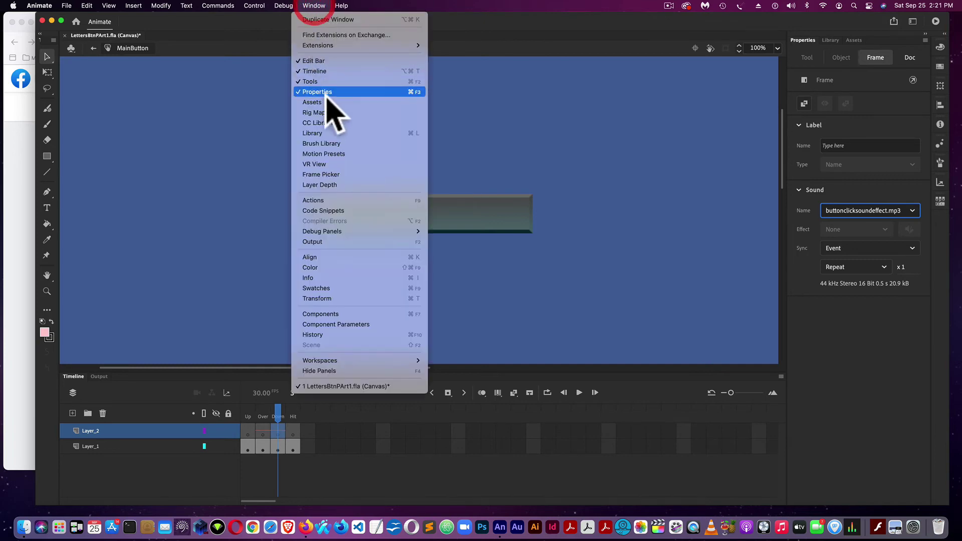
Test the movie in Firefox, click all three buttons to hear their sounds, then quit Firefox.
{"action": "mouse_move", "coordinate": [251, 6]}
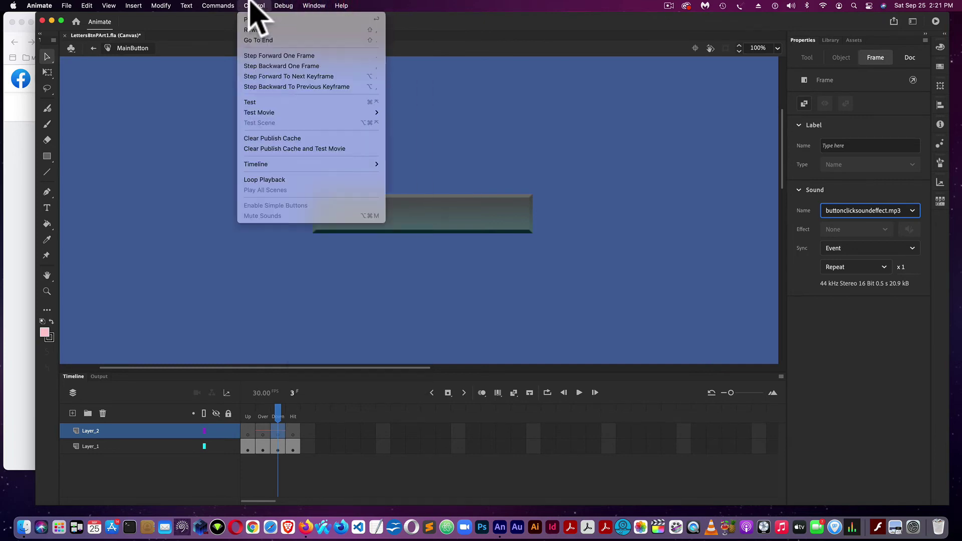
{"action": "left_click", "coordinate": [262, 101]}
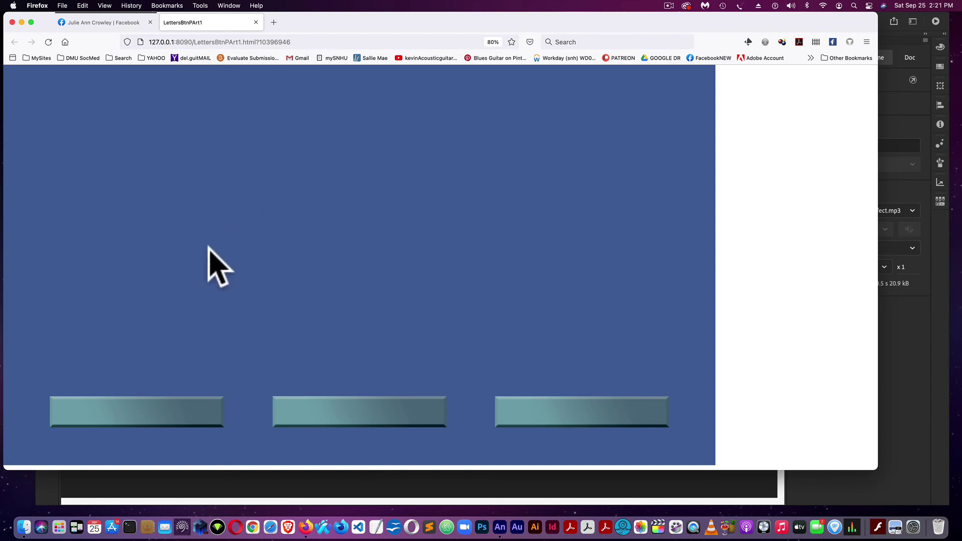
{"action": "left_click", "coordinate": [161, 414]}
{"action": "left_click", "coordinate": [361, 415]}
{"action": "left_click", "coordinate": [550, 411]}
{"action": "left_click", "coordinate": [178, 416]}
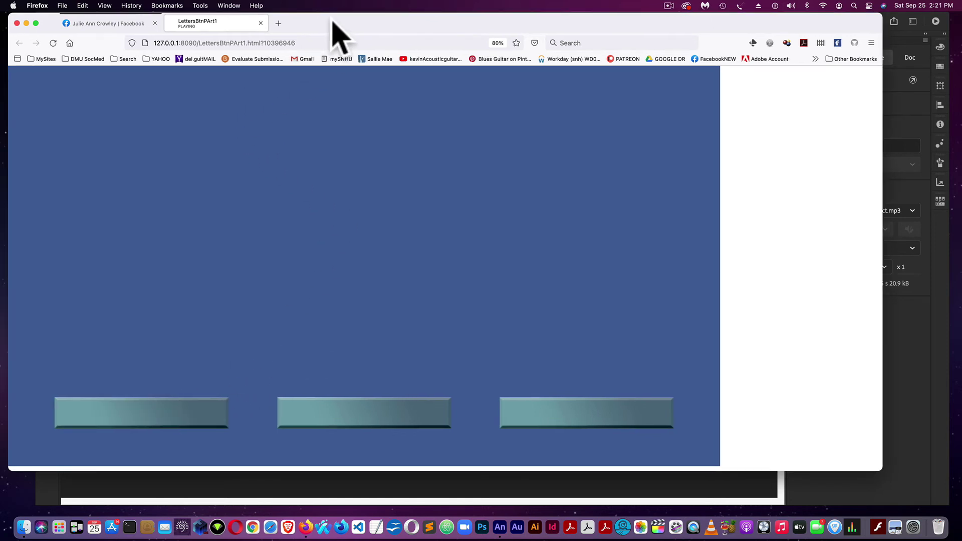
{"action": "key", "text": "super+q"}
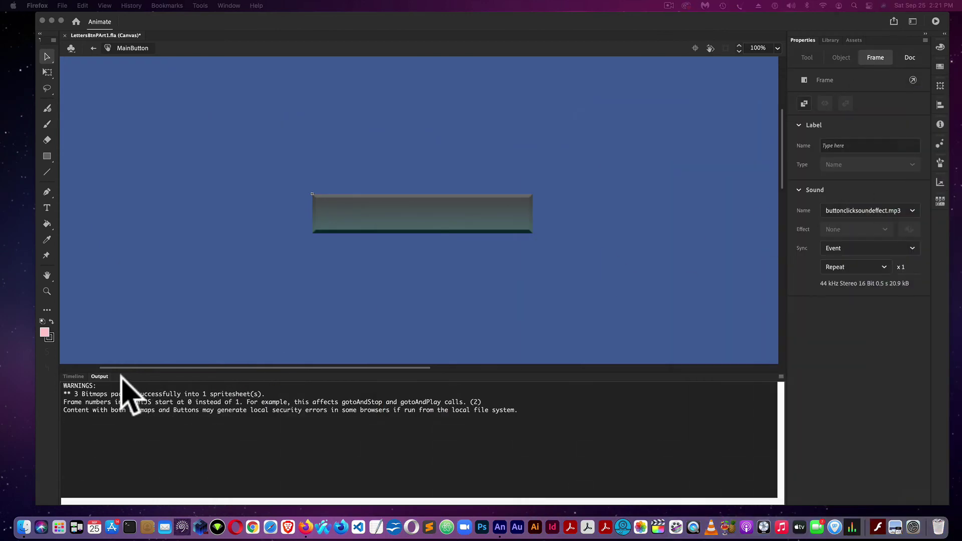
Exit the MainButton symbol back to Scene 1 and show its timeline layers.
{"action": "left_click", "coordinate": [67, 377]}
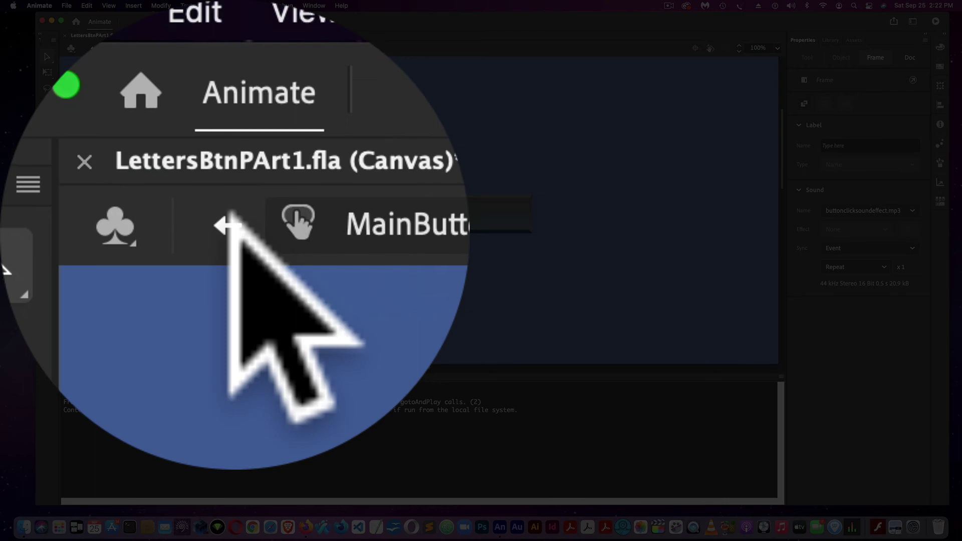
{"action": "left_click", "coordinate": [95, 47]}
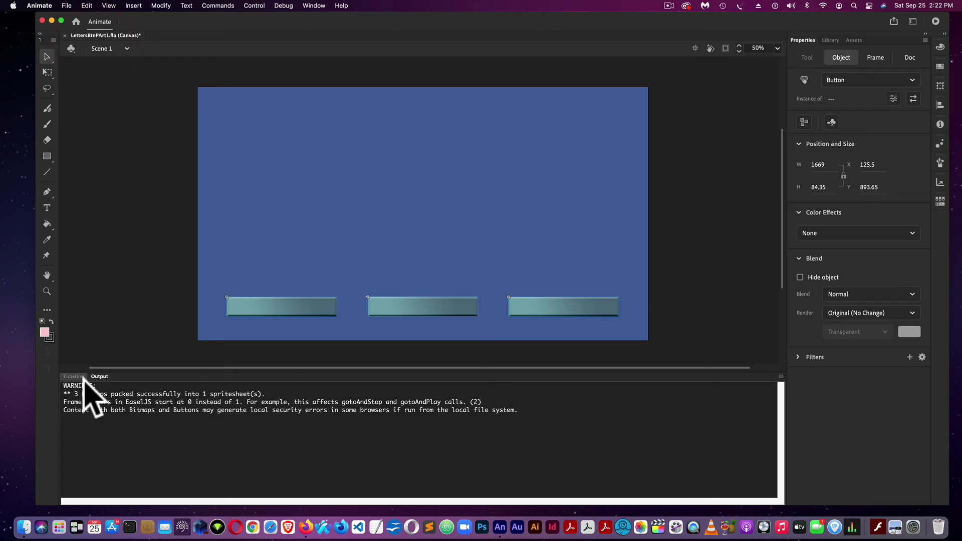
{"action": "left_click", "coordinate": [73, 376]}
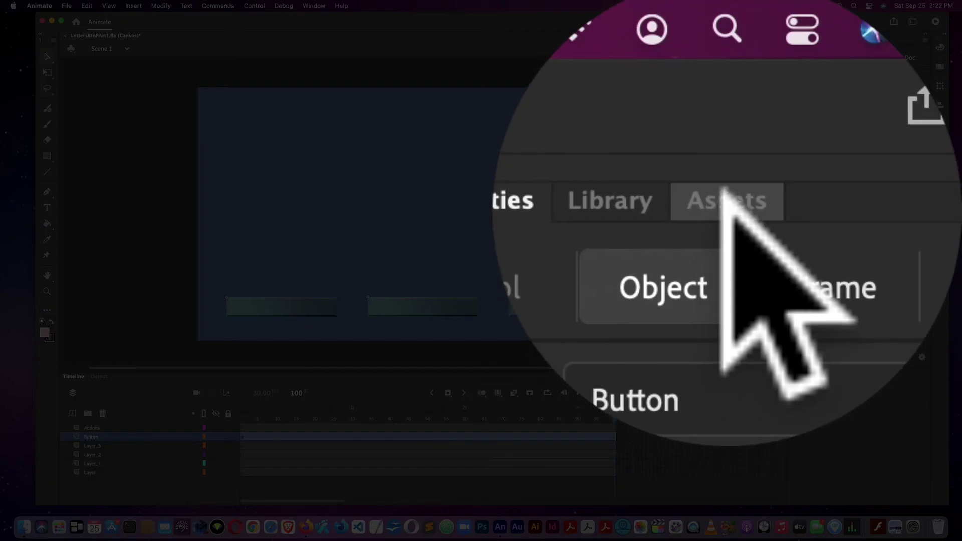
Browse Assets to Default Sound clips > Background scores, with Layer_3 frame 1 selected.
{"action": "left_click", "coordinate": [852, 44]}
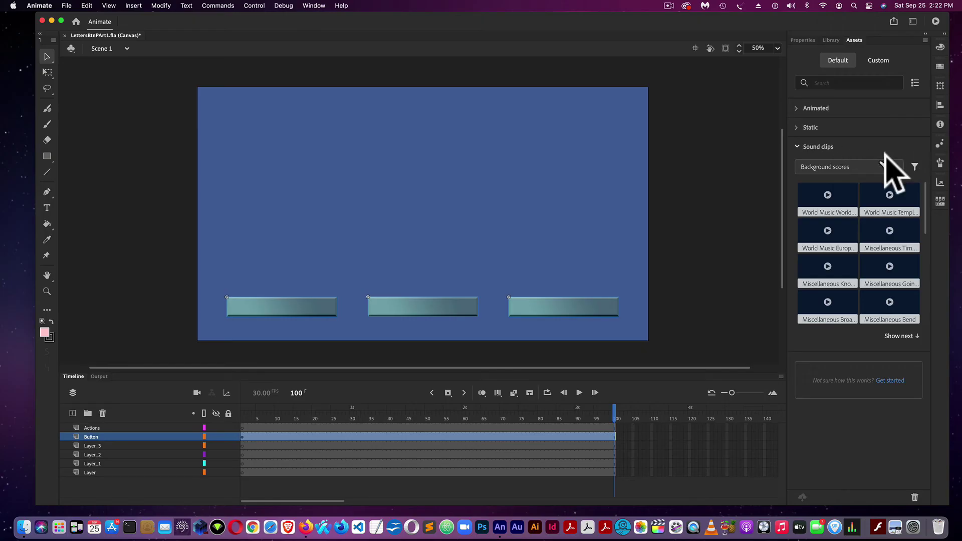
{"action": "left_click", "coordinate": [895, 168]}
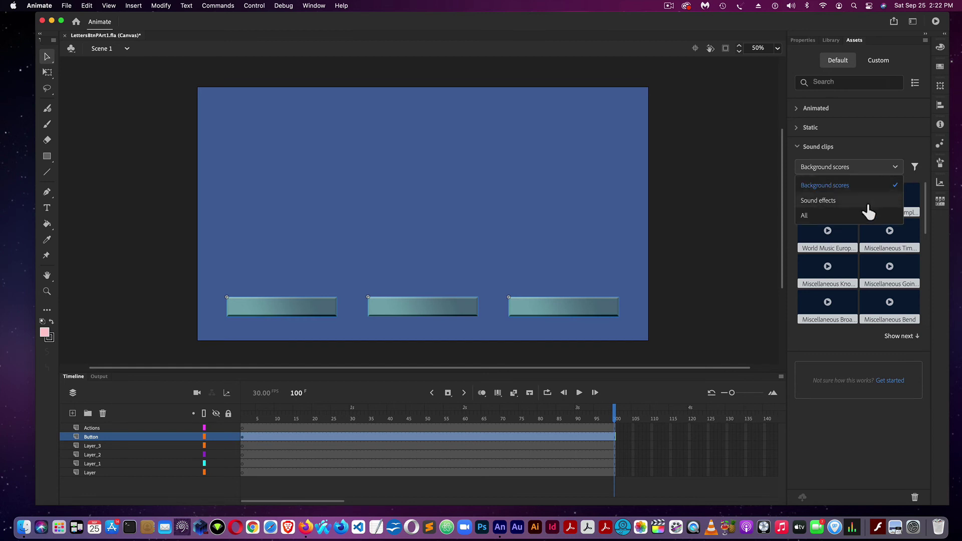
{"action": "left_click", "coordinate": [878, 168]}
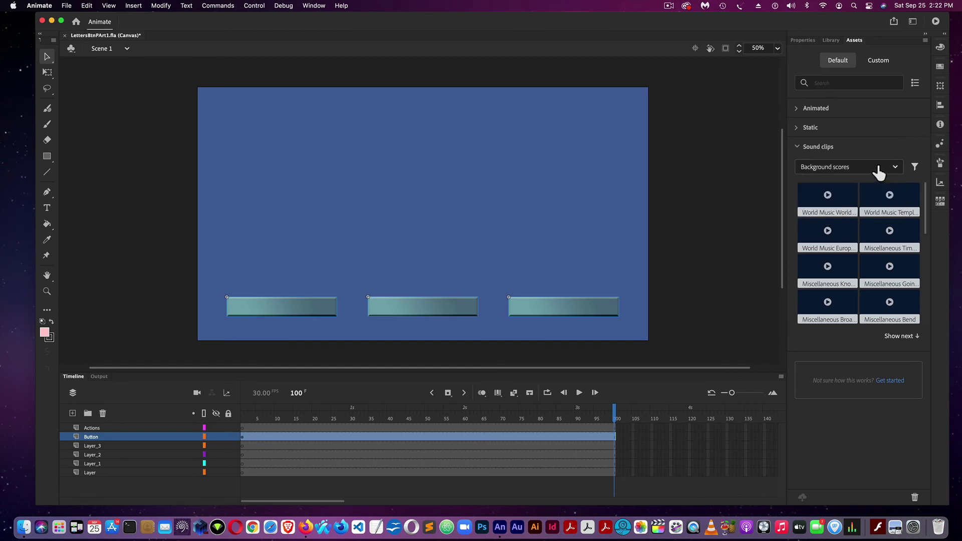
{"action": "left_click", "coordinate": [243, 447]}
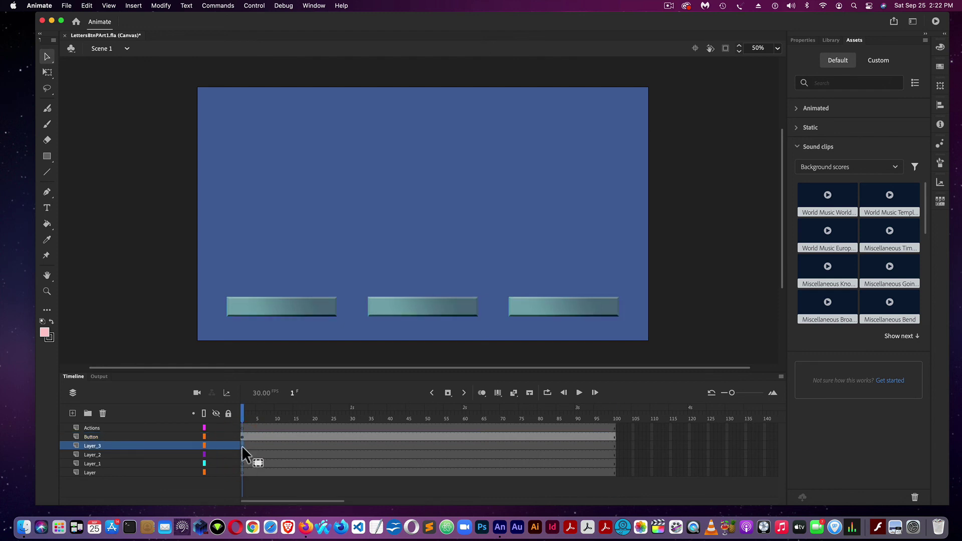
Place the World Music World Traveler score on its own layer from frame 1, synced as Stream.
{"action": "left_click_drag", "start_coordinate": [845, 202], "coordinate": [759, 215]}
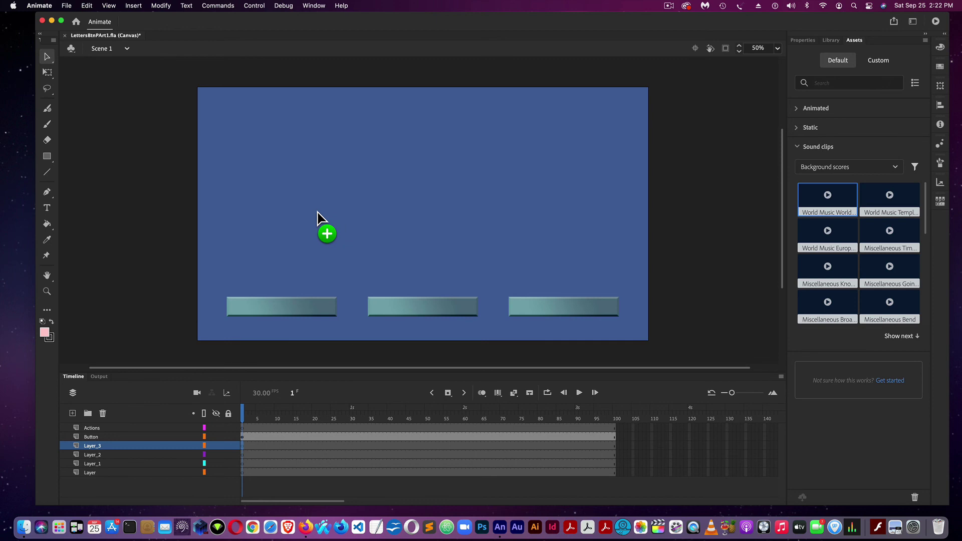
{"action": "left_click_drag", "start_coordinate": [317, 217], "coordinate": [318, 216]}
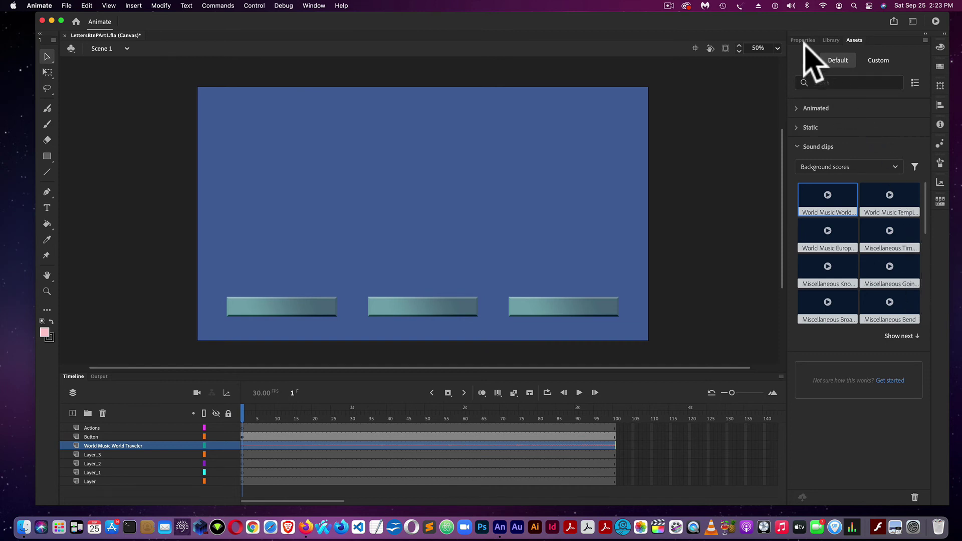
{"action": "left_click", "coordinate": [804, 40]}
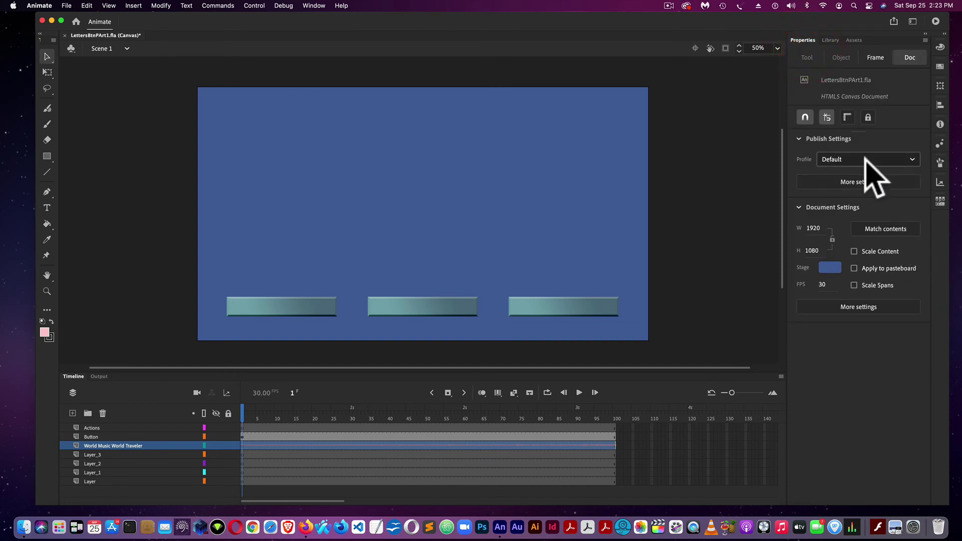
{"action": "left_click", "coordinate": [242, 445]}
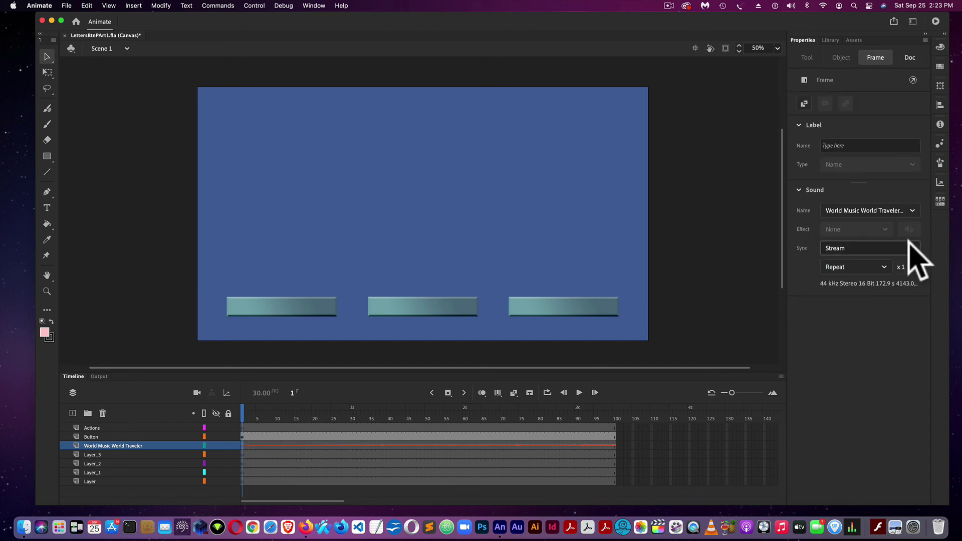